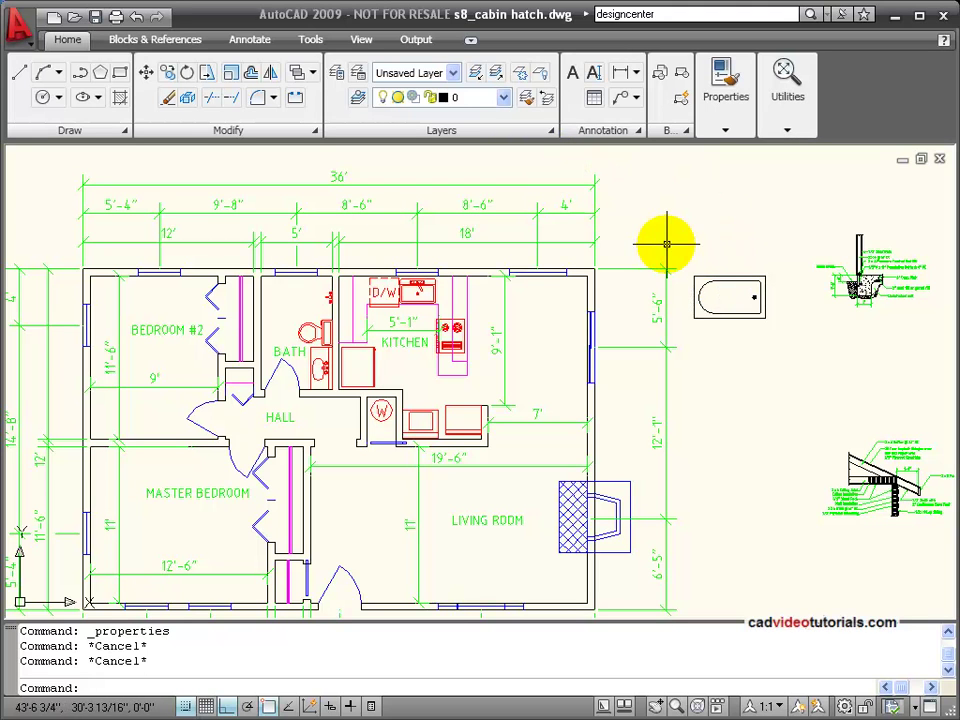
Check the layer and general properties of the loose bathtub linework beside the floor plan, leaving nothing selected.
left_click(684, 262)
left_click(780, 324)
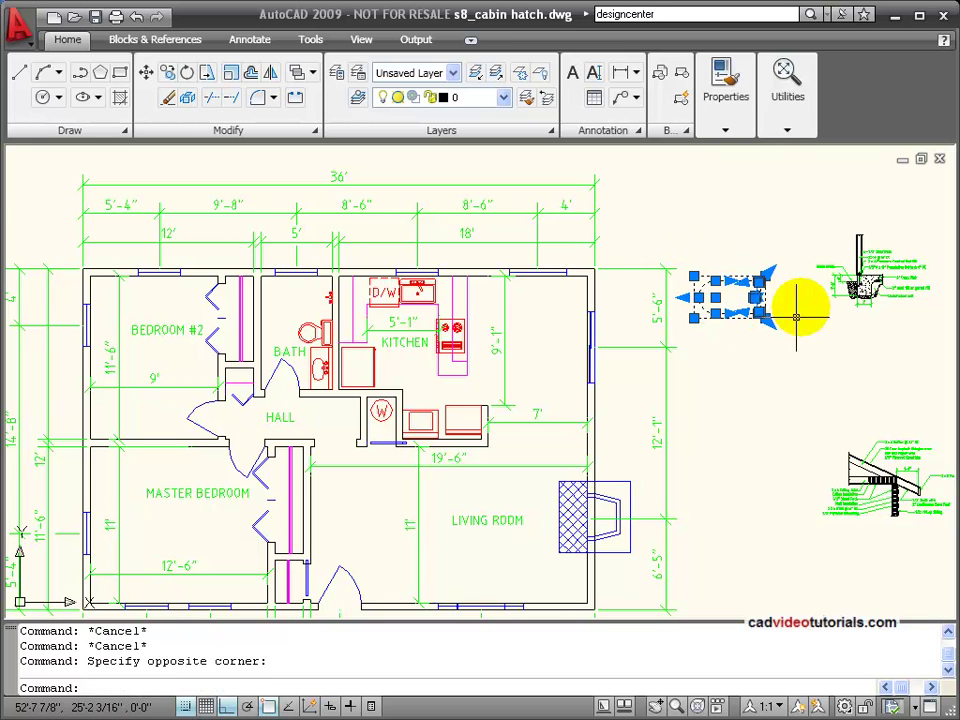
left_click(506, 100)
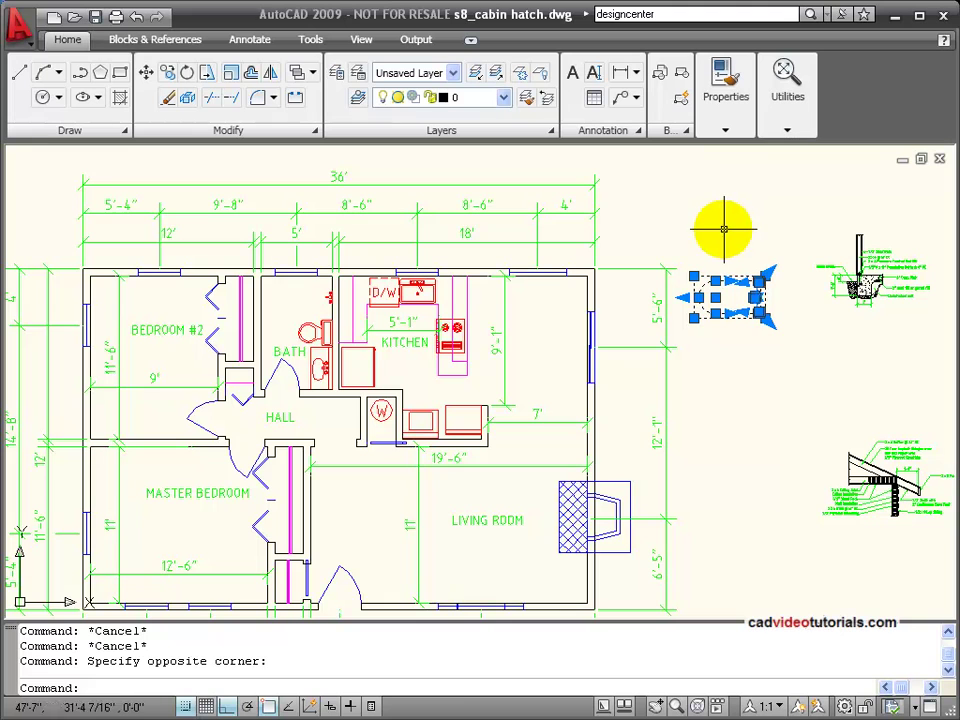
key("Escape")
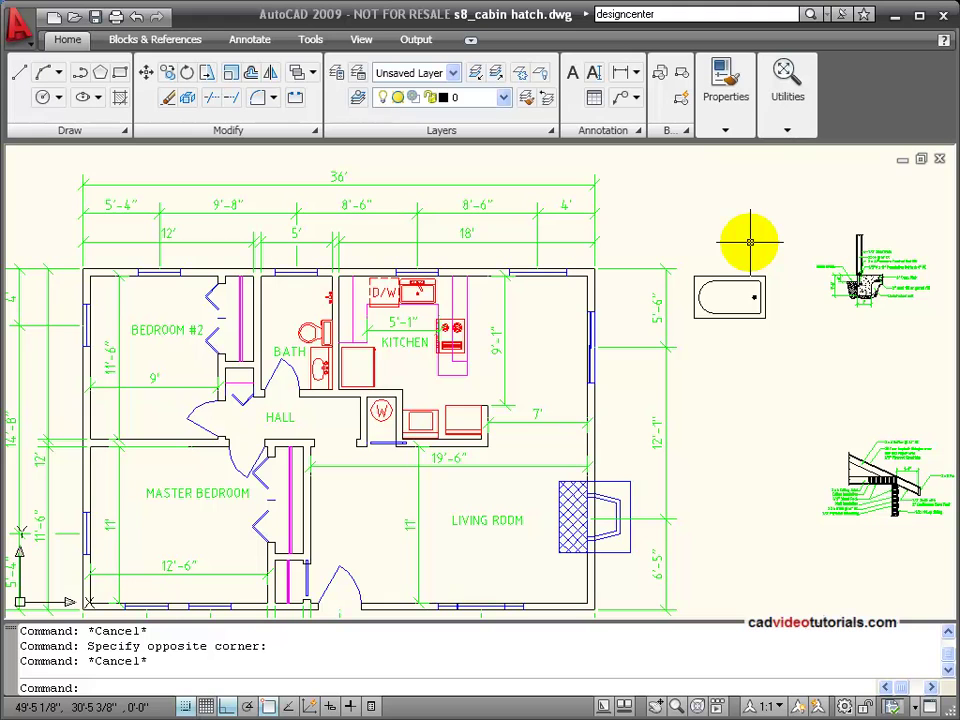
left_click(727, 131)
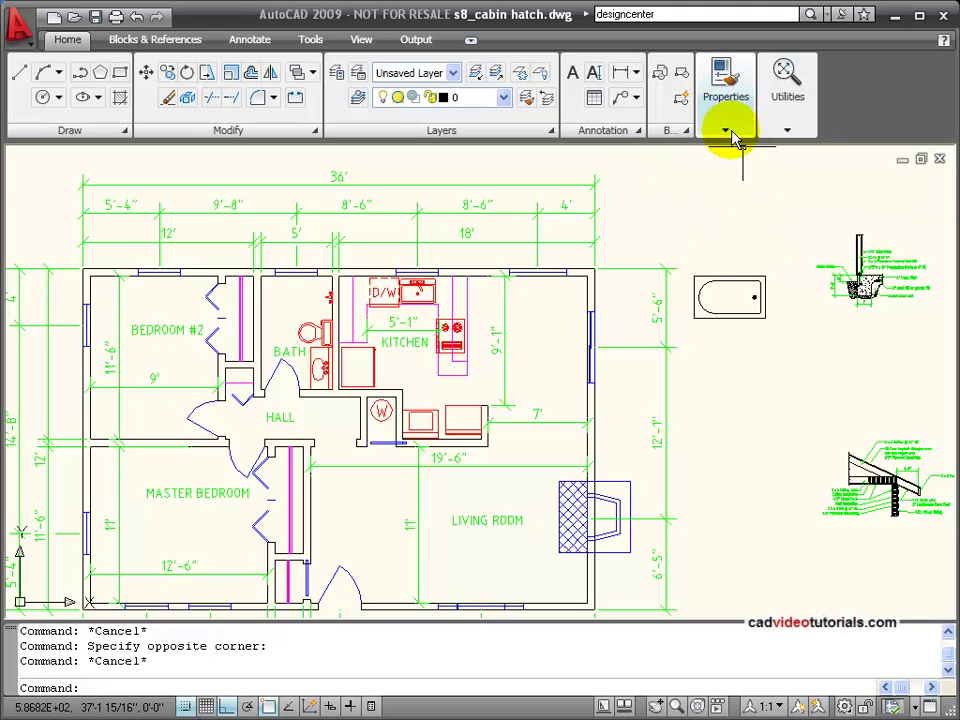
left_click(727, 131)
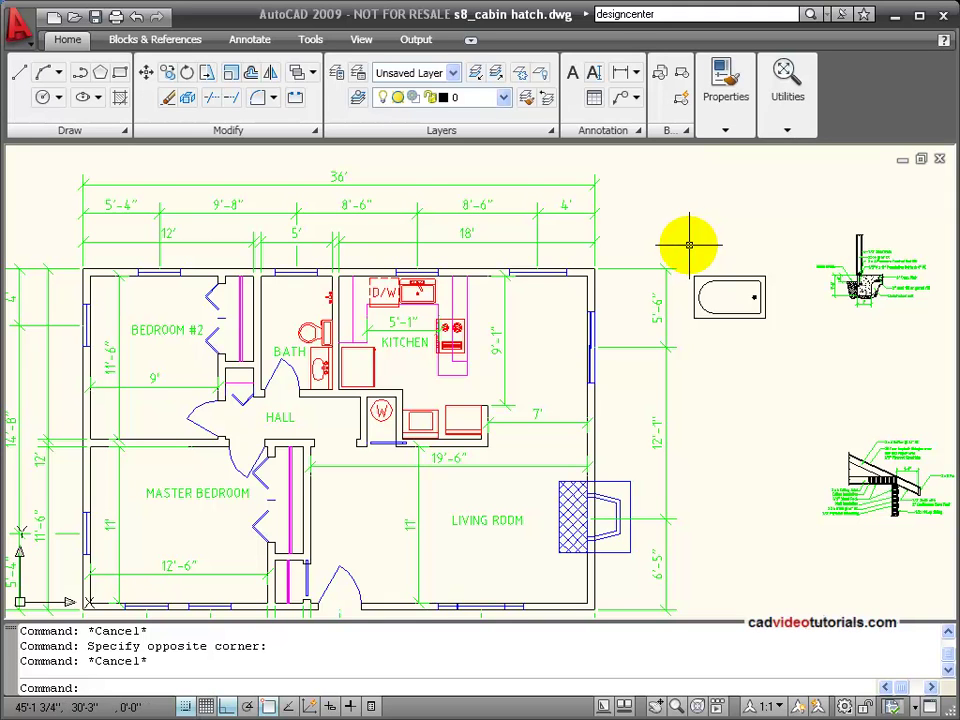
Start a new block definition and name the block Tub.
left_click(132, 44)
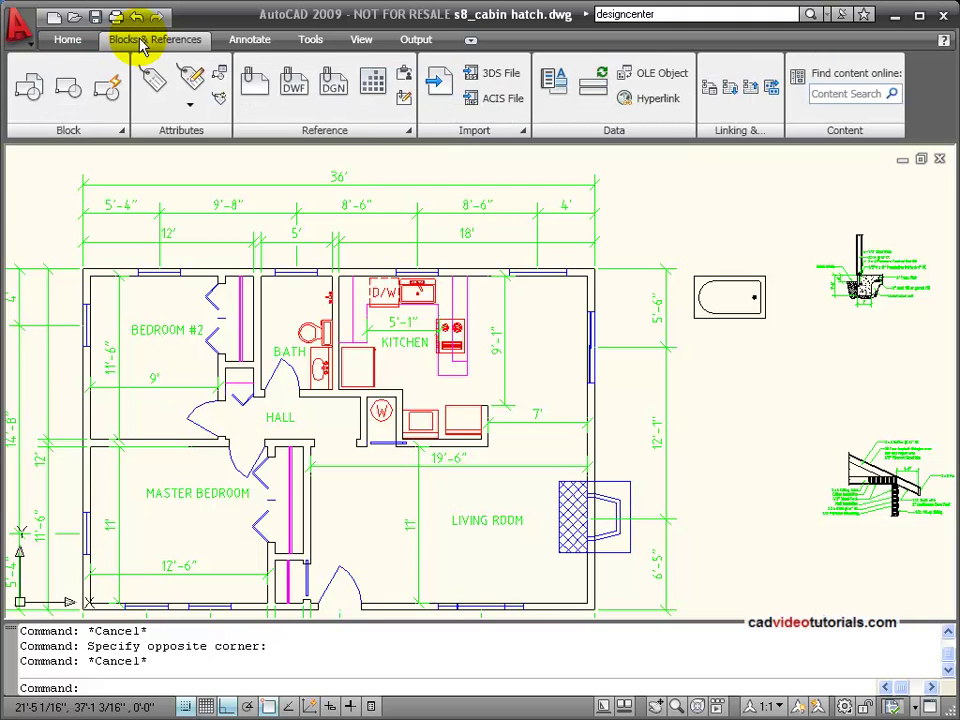
left_click(68, 90)
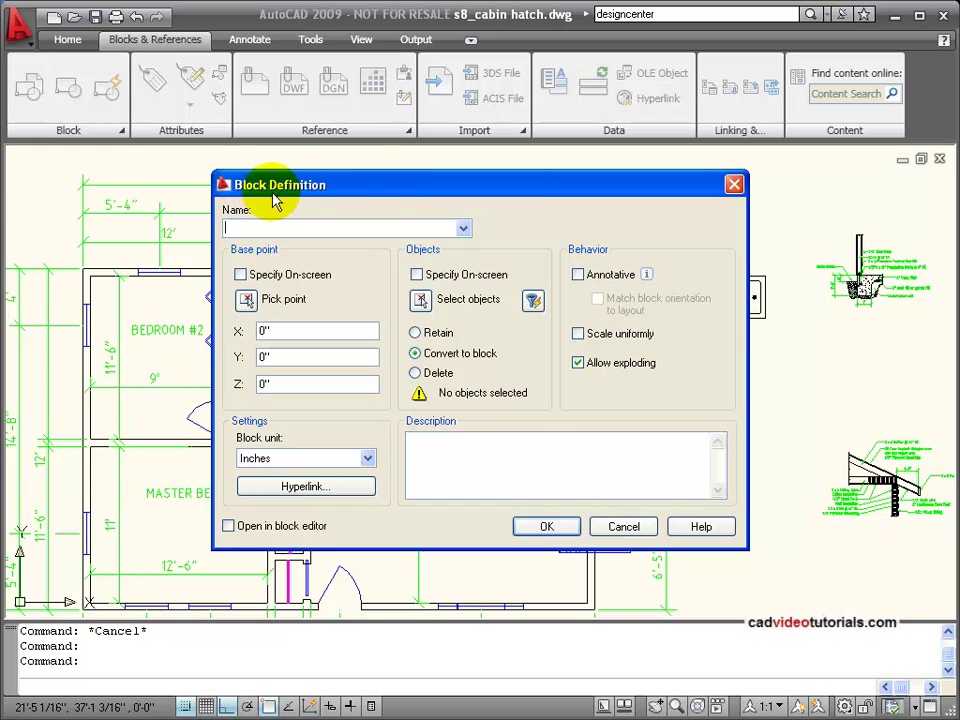
left_click_drag(398, 184, 296, 85)
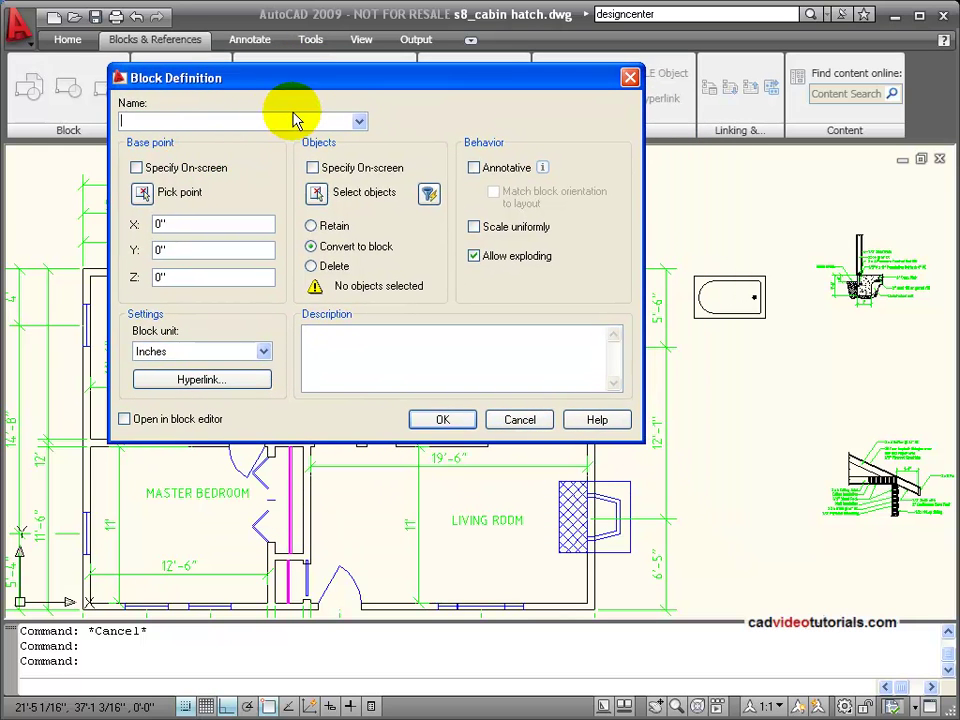
left_click(270, 119)
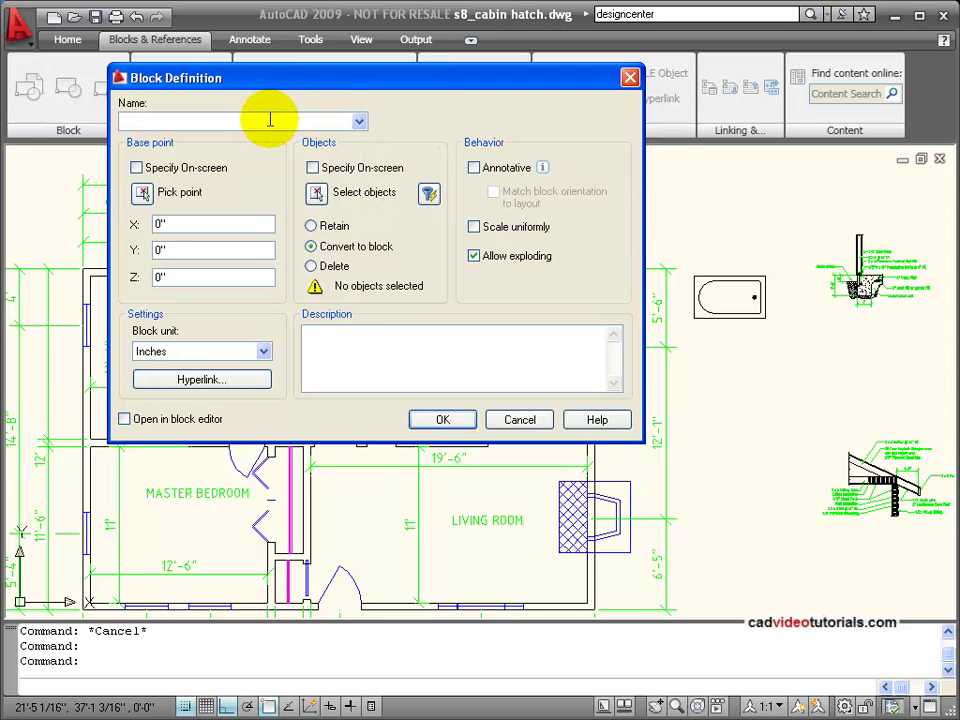
left_click(359, 121)
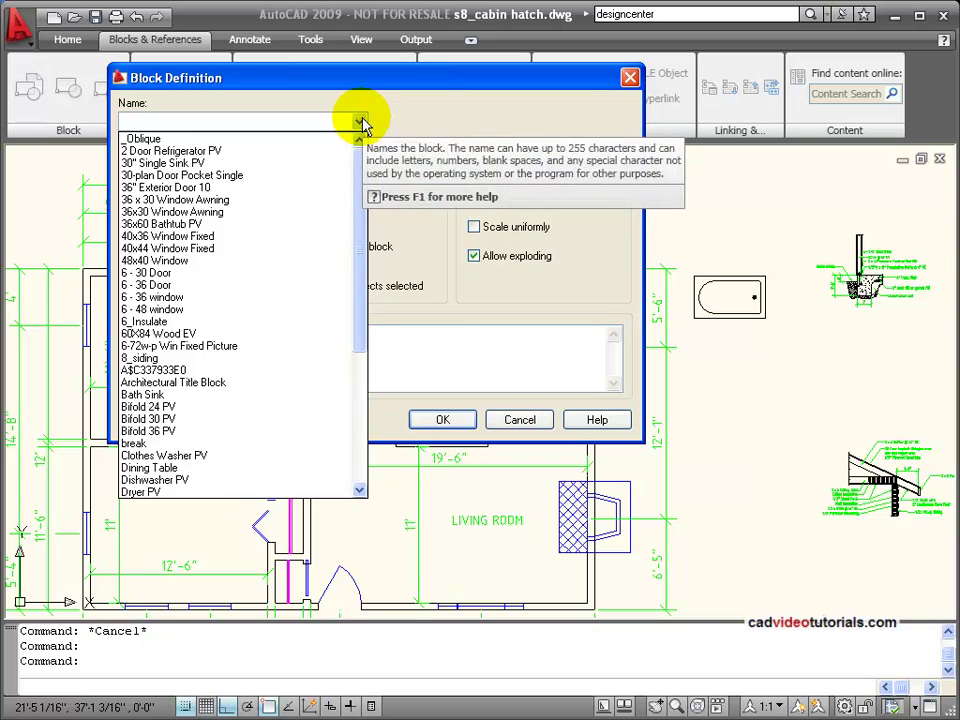
left_click(360, 122)
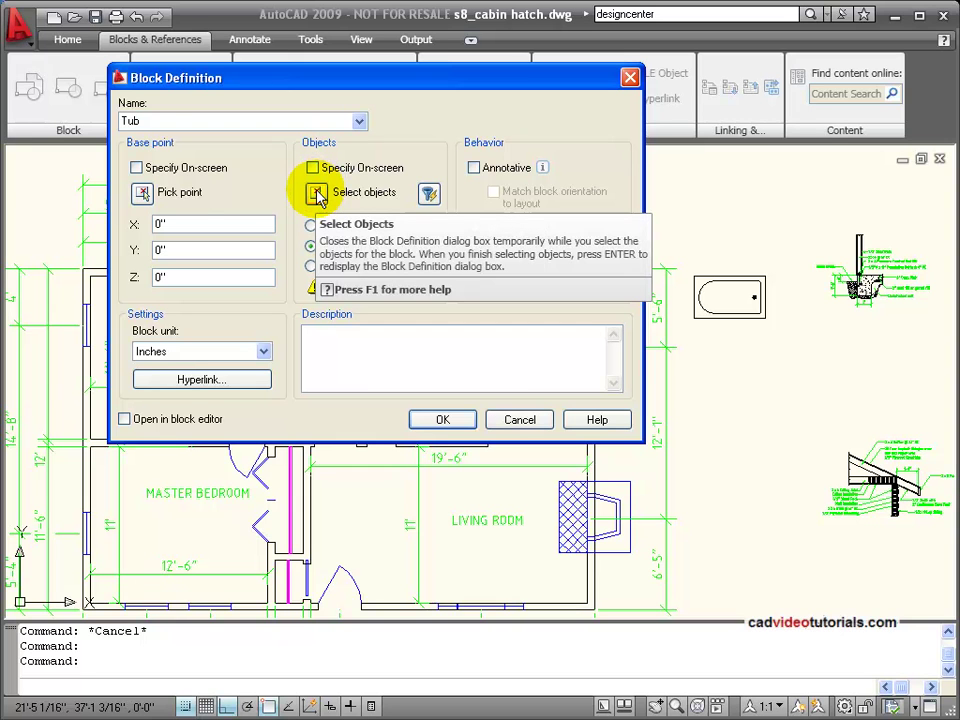
Choose all the bathtub linework beside the floor plan as the objects of the Tub block.
left_click(317, 192)
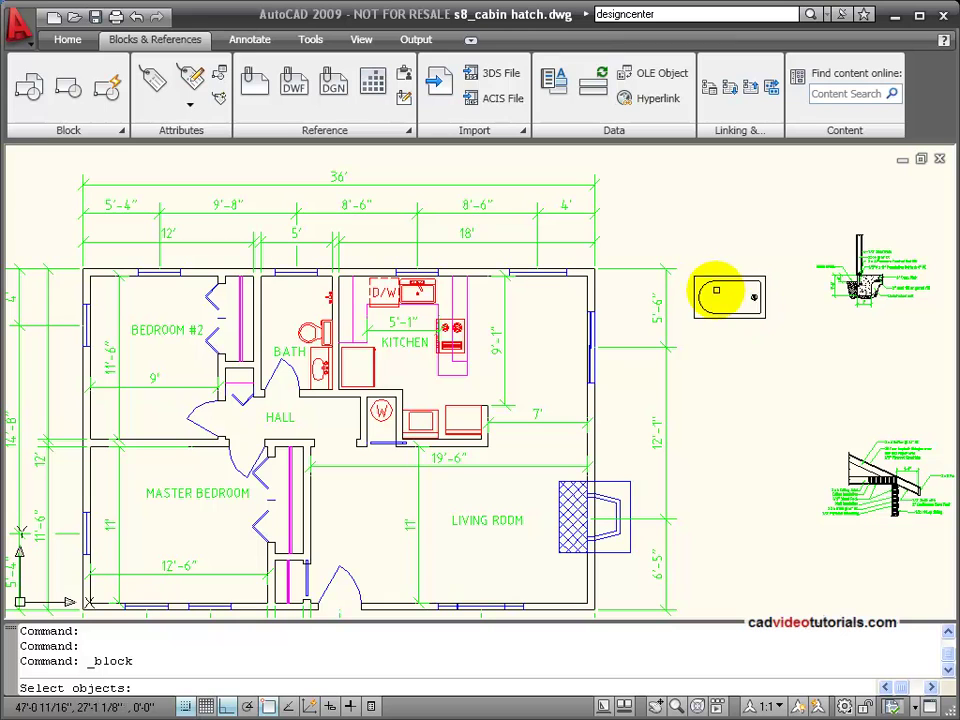
left_click(687, 260)
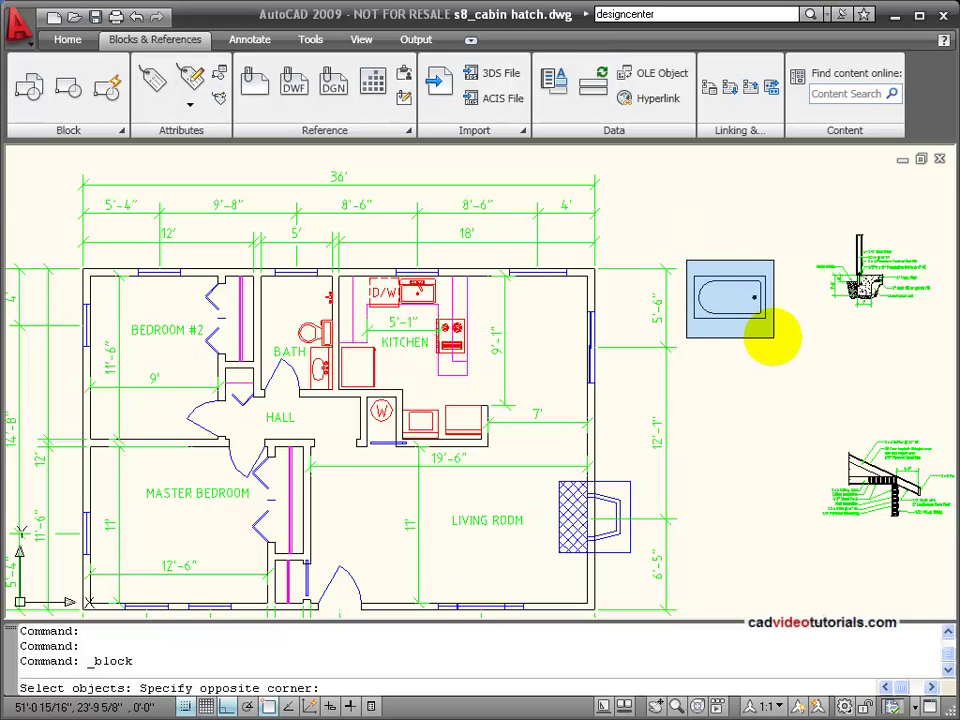
left_click(774, 337)
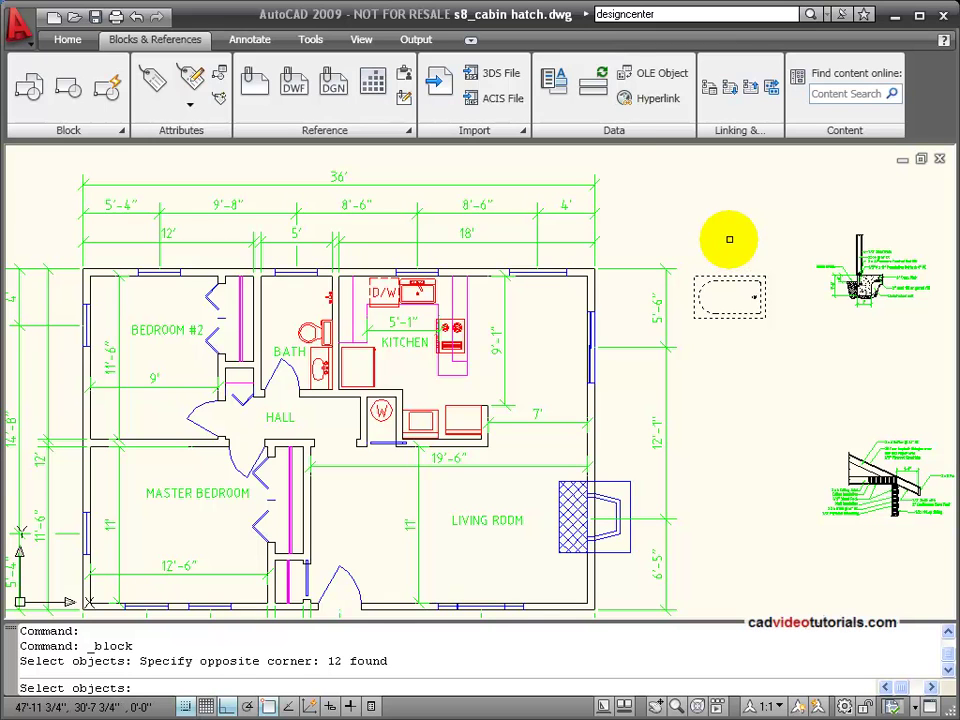
key("Return")
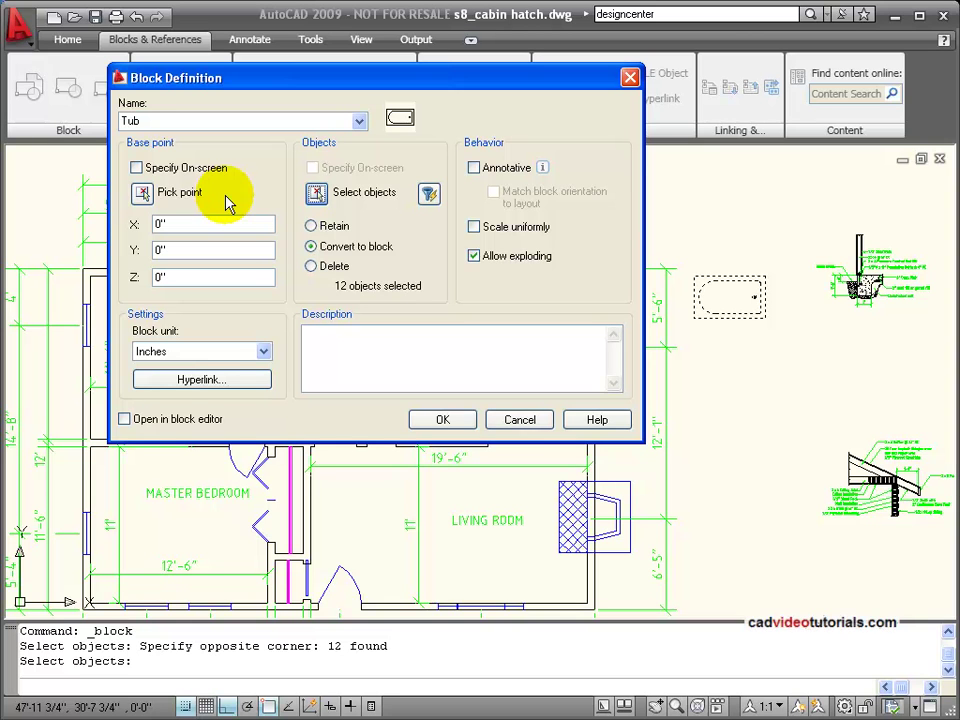
Set the block's base point at the tub's upper-left corner, add the description "5' Bath Tub" and create the block.
left_click(141, 196)
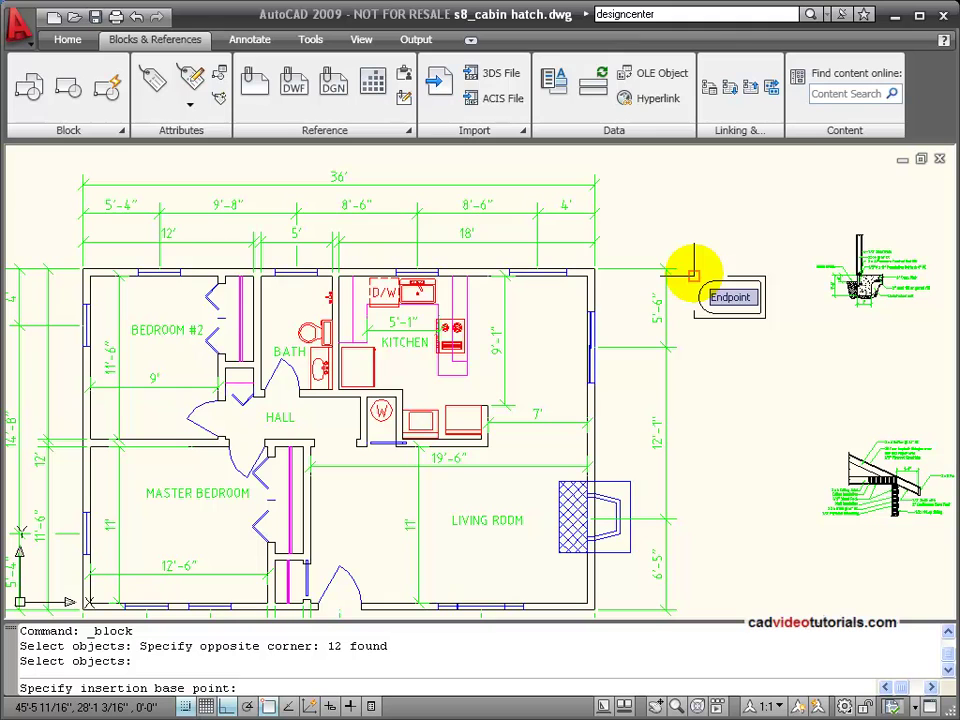
left_click(693, 272)
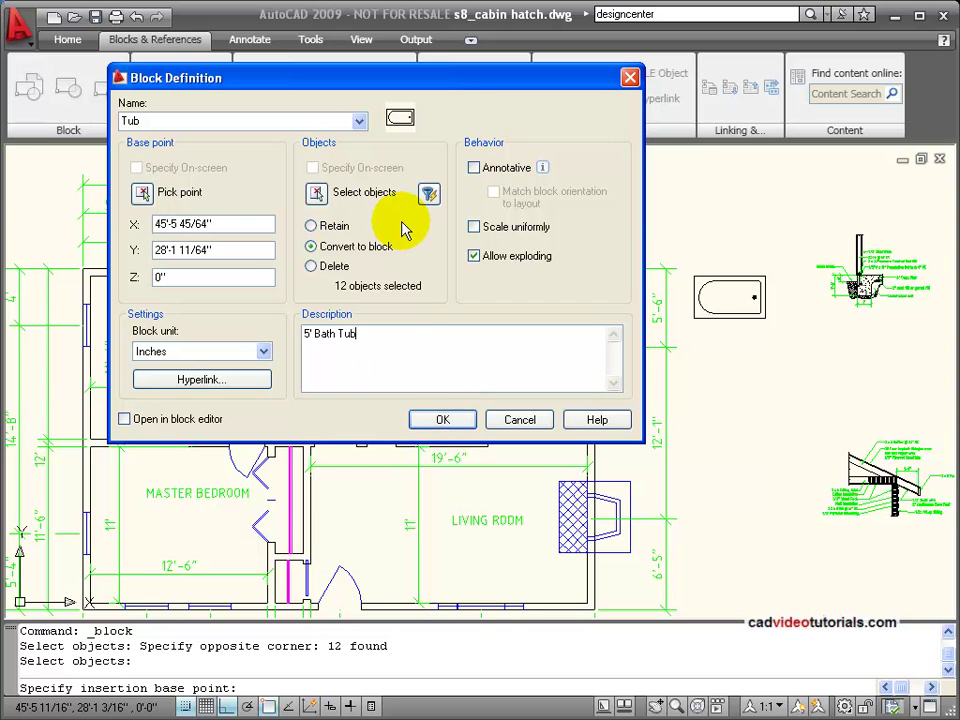
left_click(449, 424)
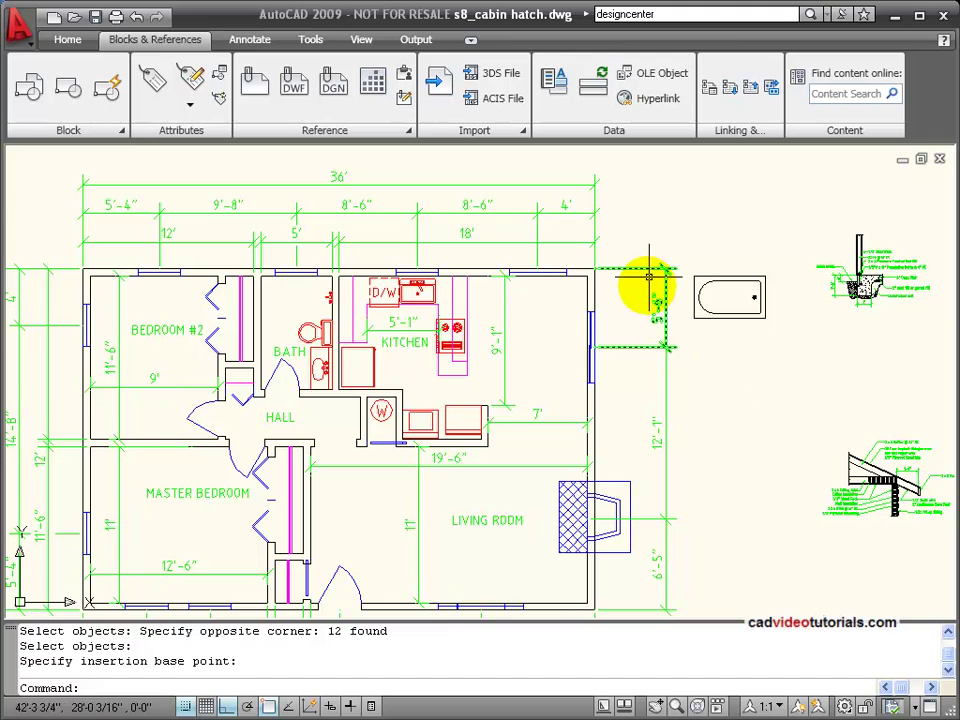
Inspect the new tub block reference beside the floor plan and erase it from the drawing.
mouse_move(715, 287)
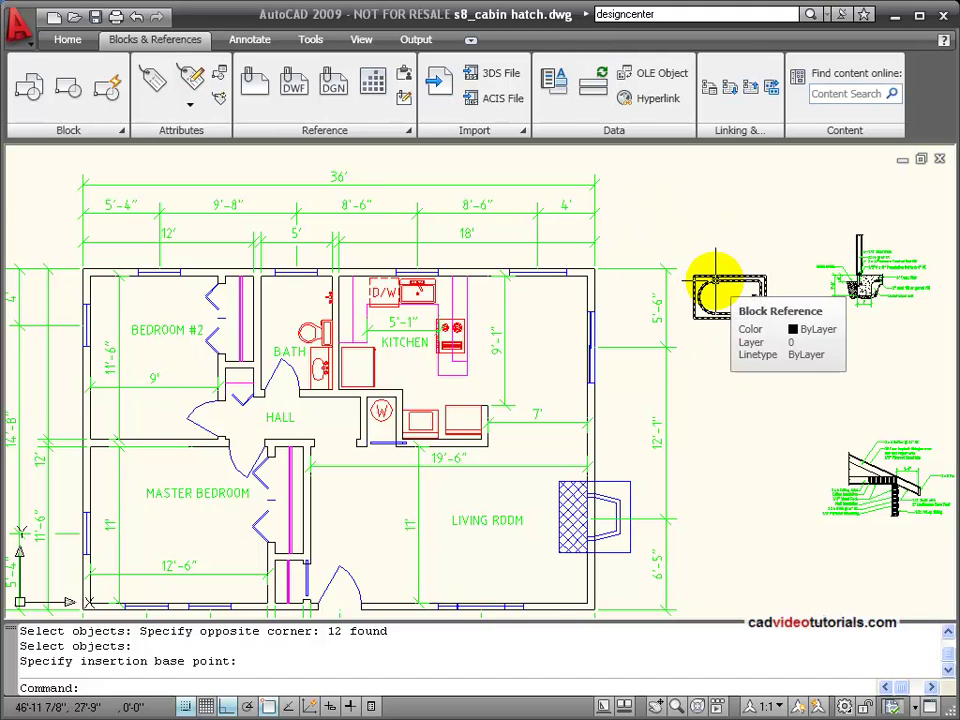
left_click(733, 276)
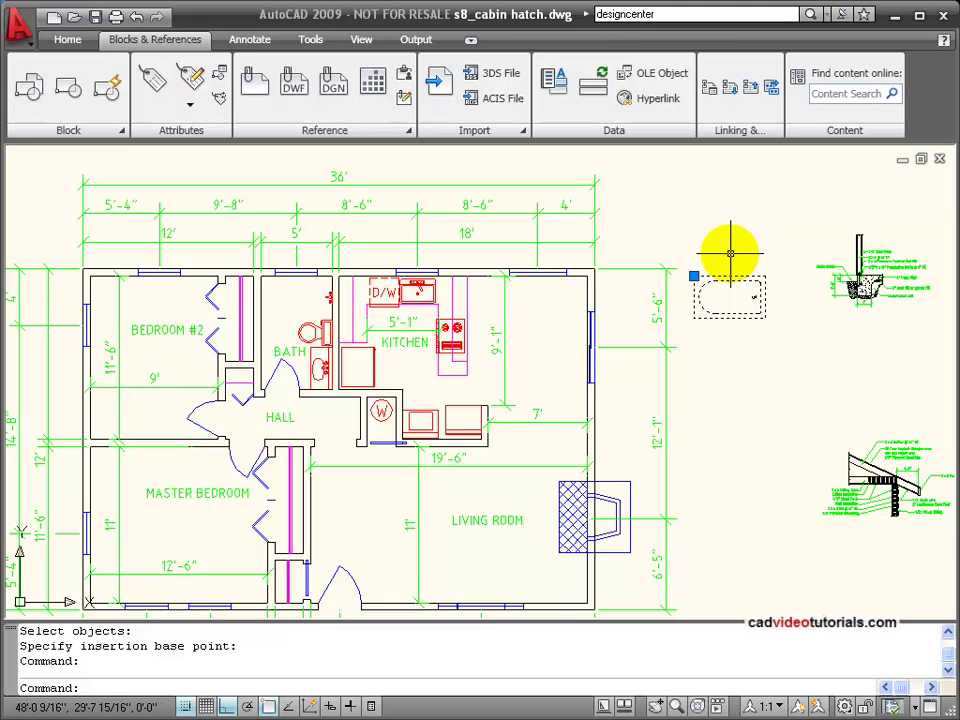
key("Escape")
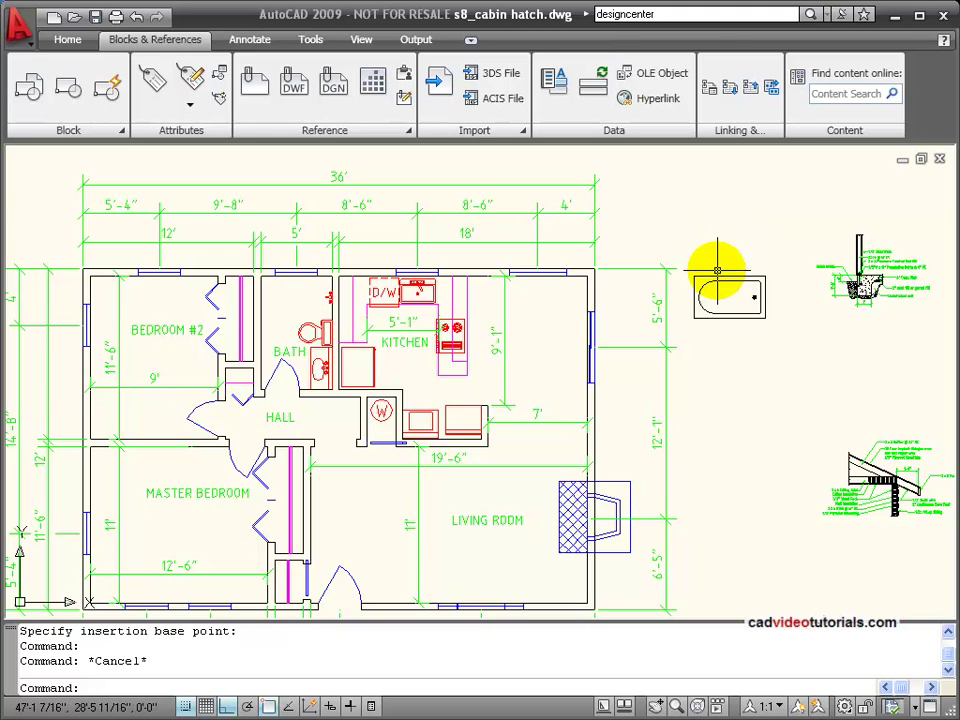
left_click(721, 278)
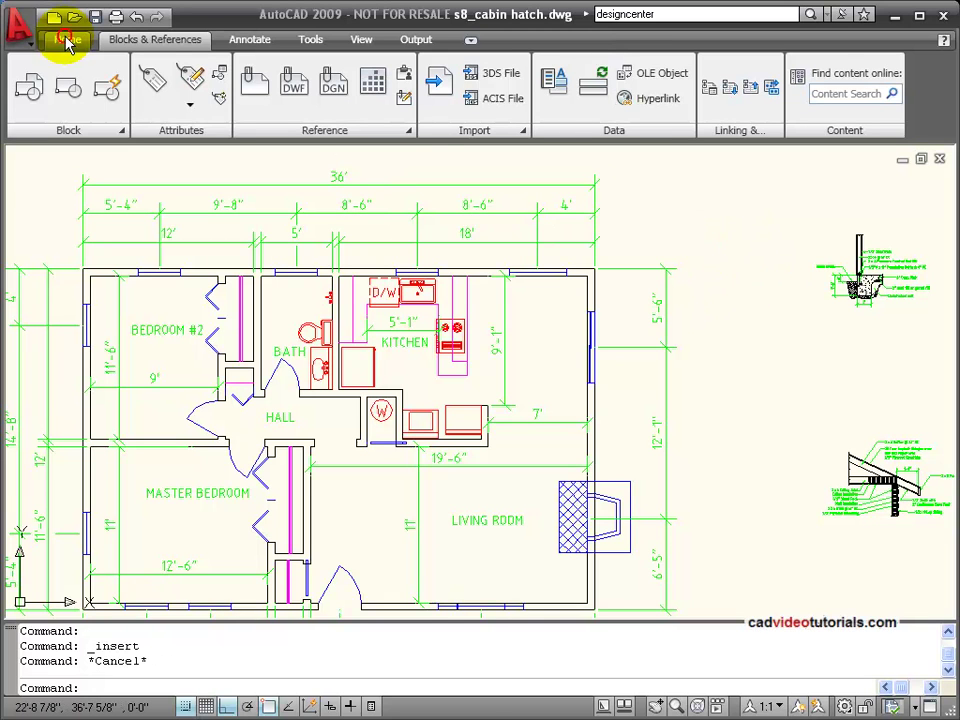
Make Fixtures & Appliances the current layer.
left_click(67, 42)
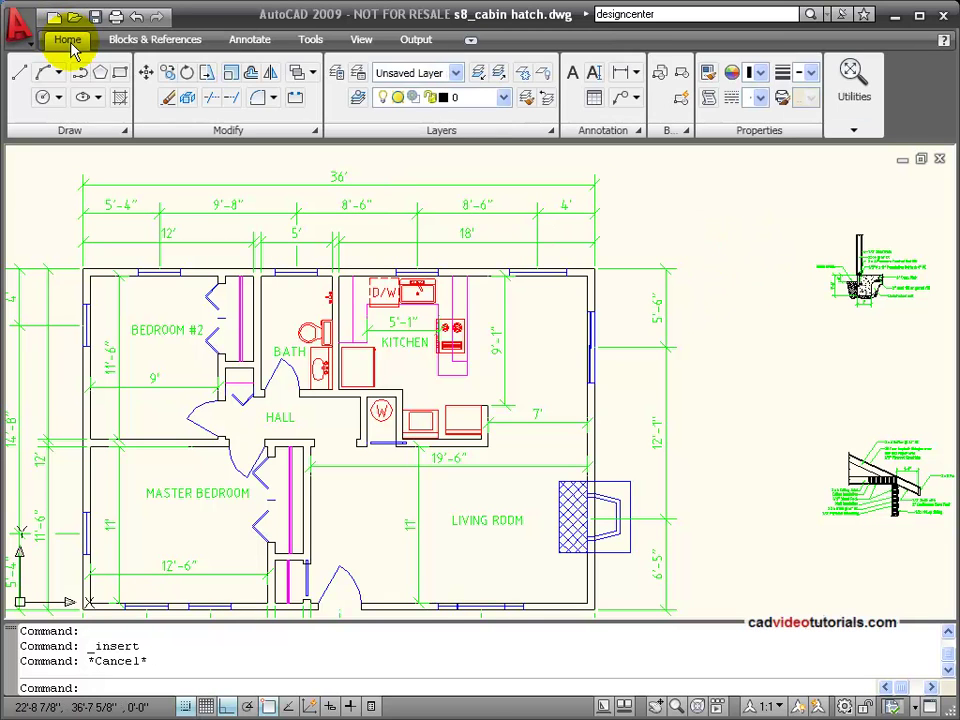
left_click(500, 99)
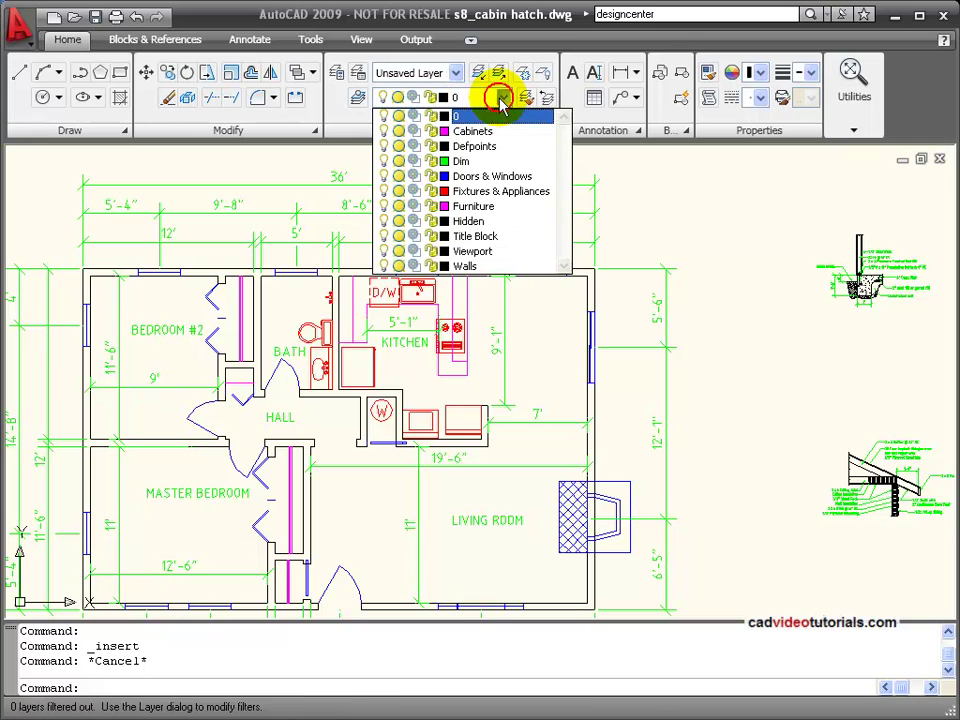
left_click(497, 192)
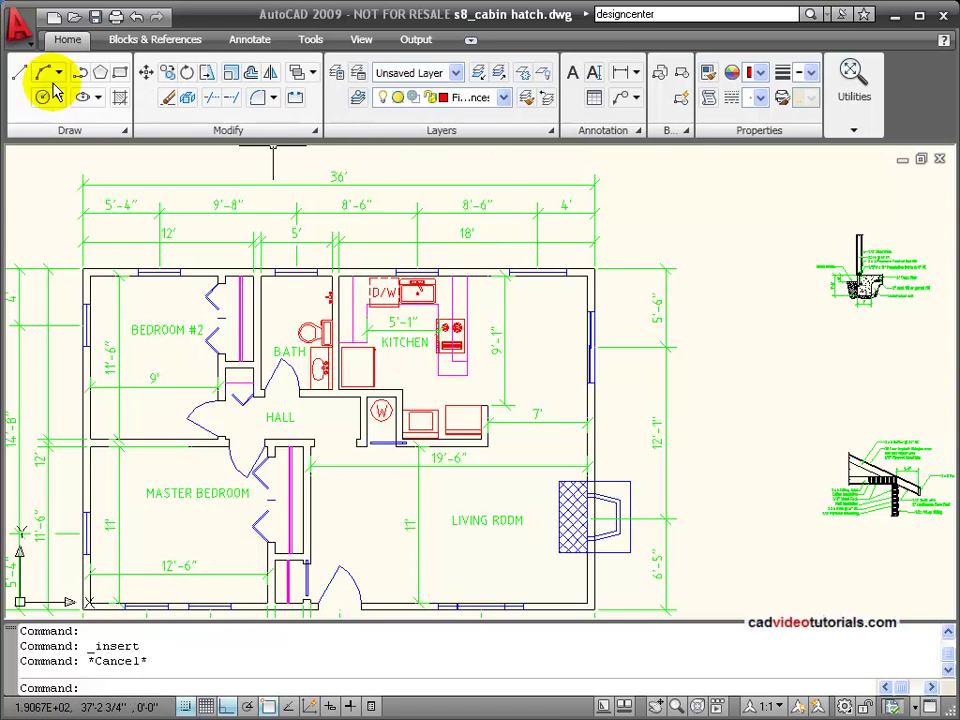
Insert the Tub block at scale 1 and rotation 0, placed at the bathroom's upper-left inside wall corner.
left_click(121, 40)
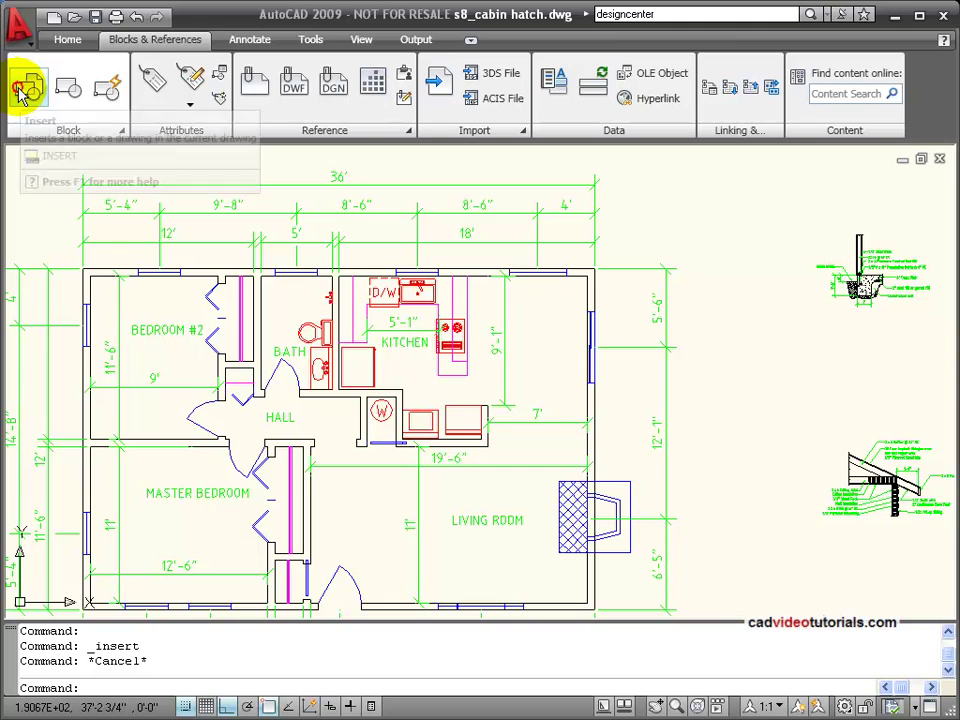
left_click(24, 88)
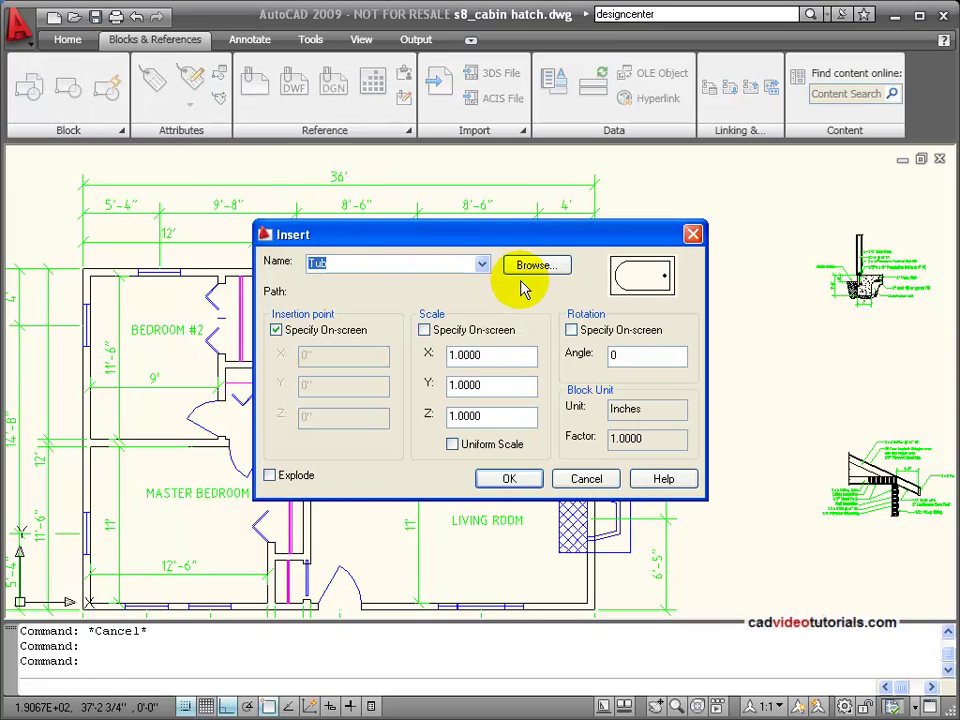
left_click(508, 477)
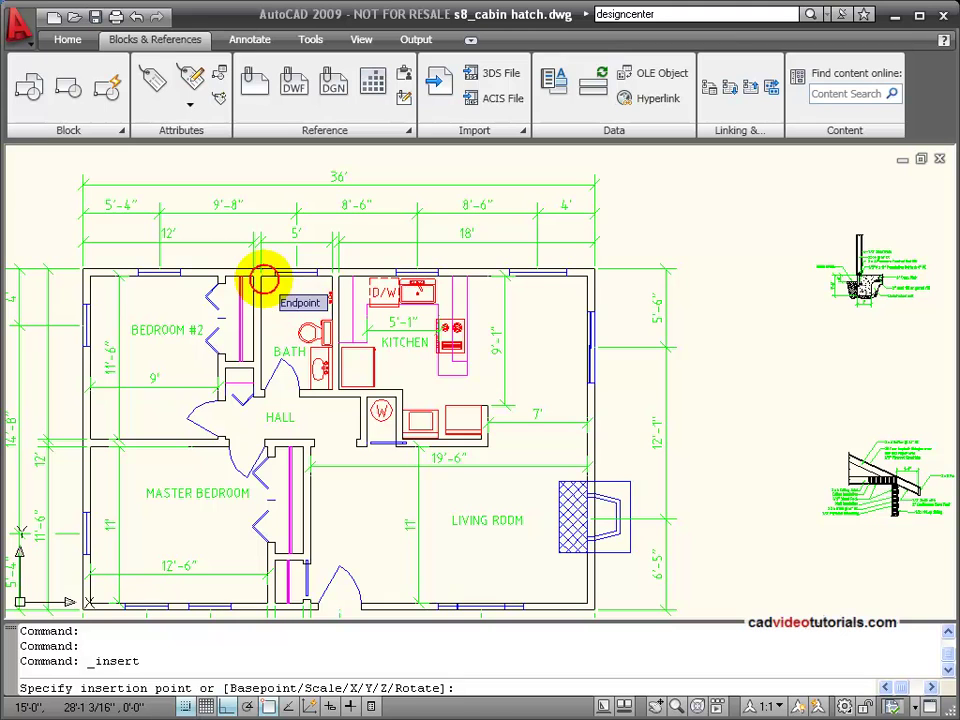
left_click(260, 275)
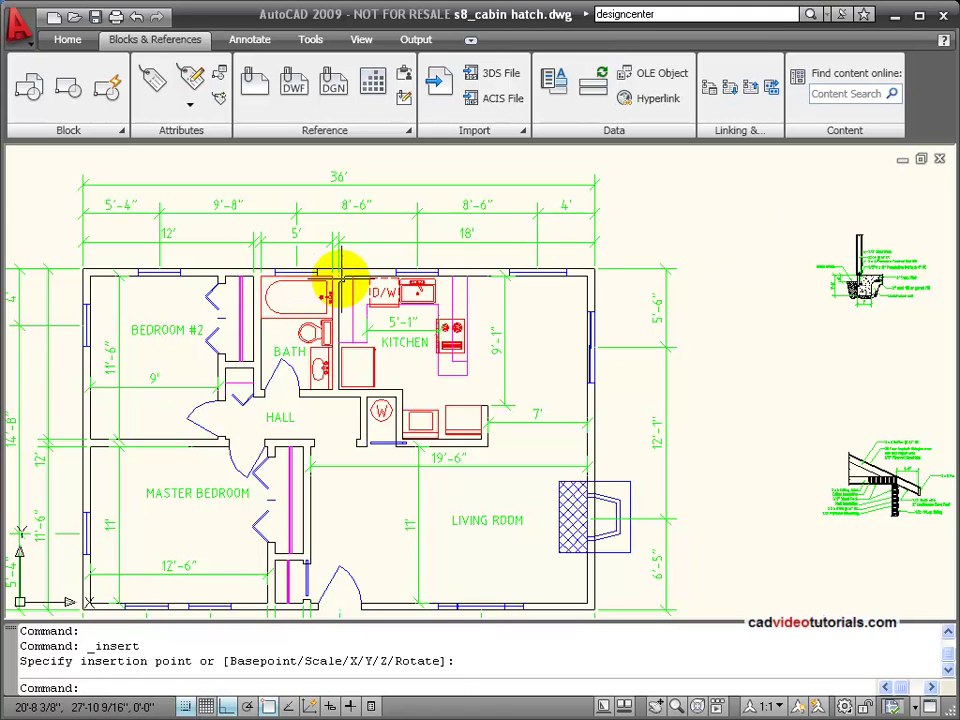
Review the properties of the inserted tub block in the bathroom and close the property list.
left_click(294, 298)
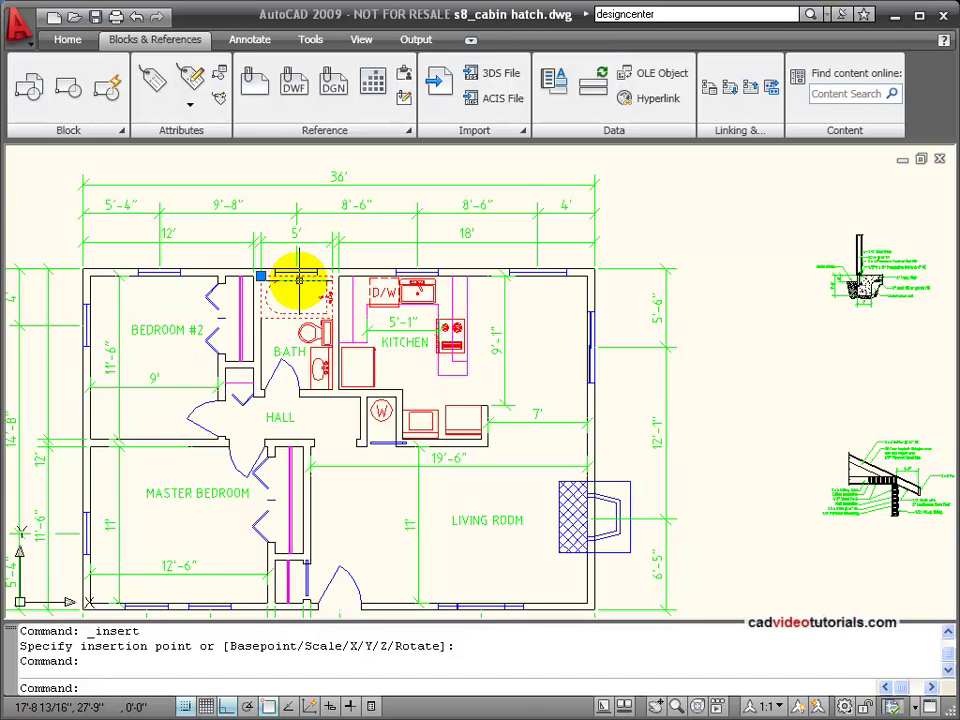
right_click(299, 280)
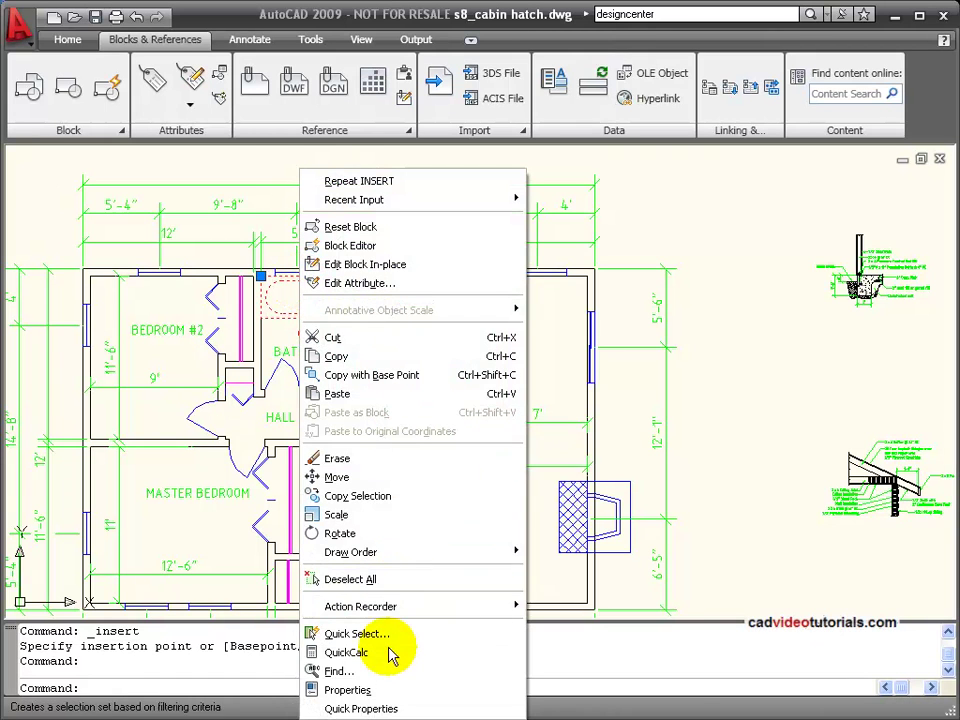
left_click(386, 690)
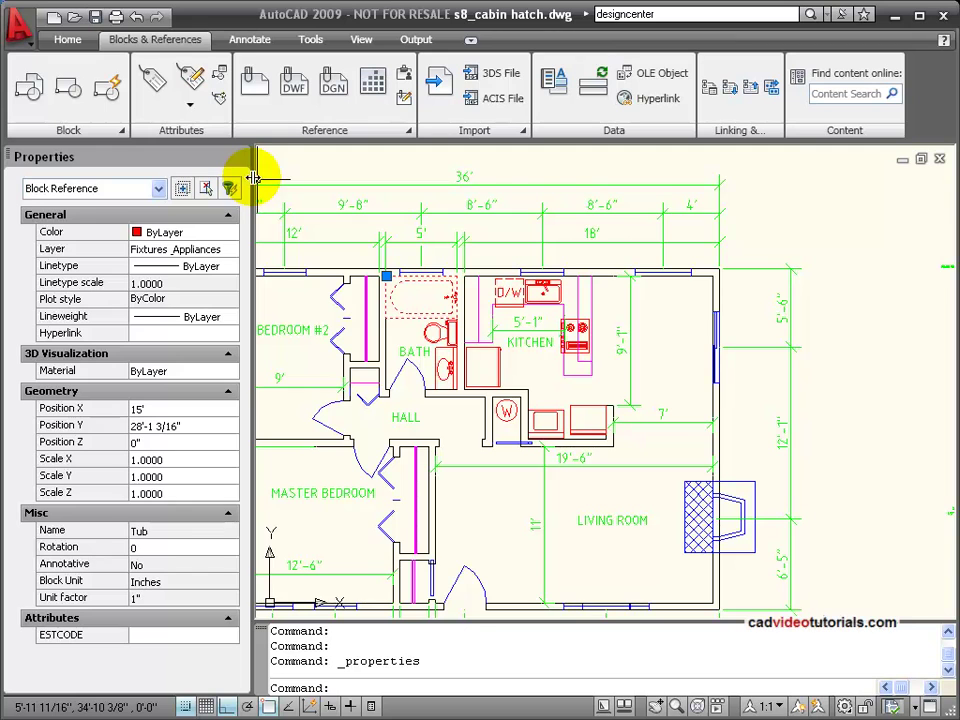
left_click(239, 157)
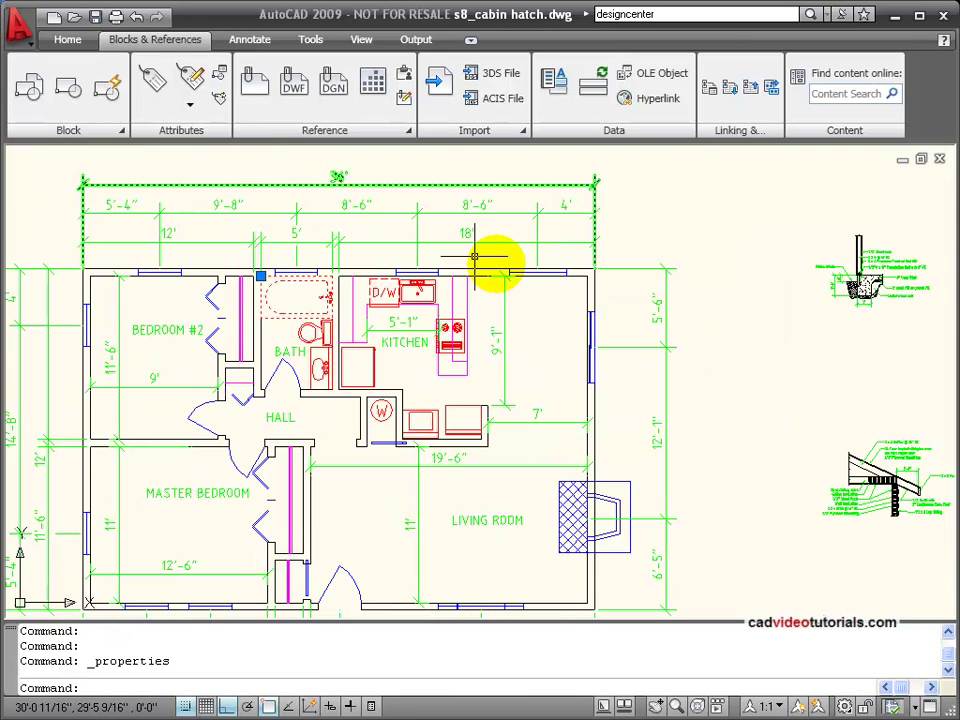